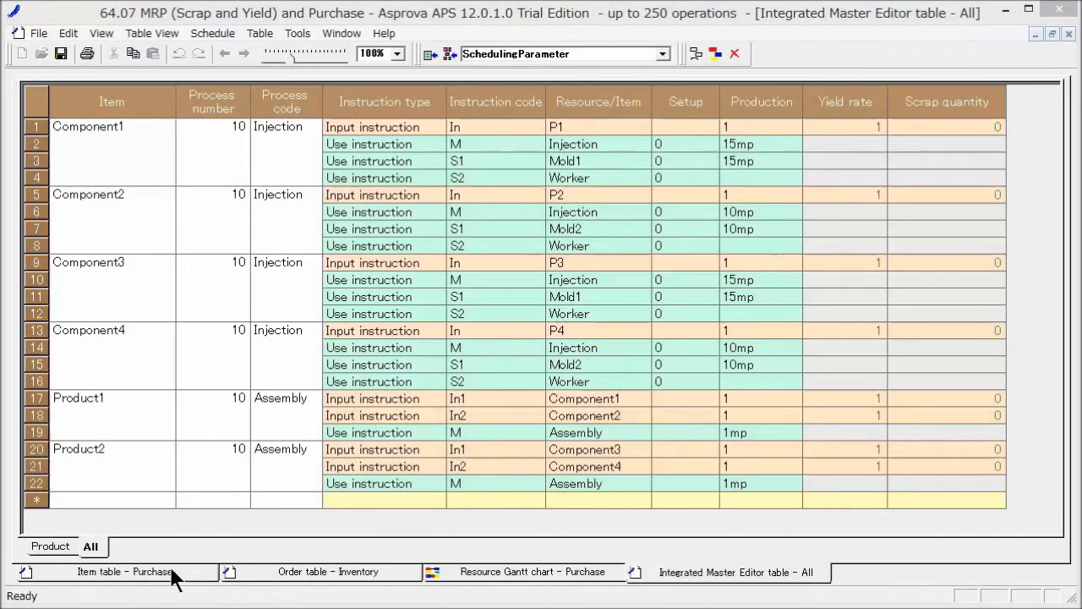
Step: View the purchase item table for raw materials P1–P4 with lot sizes and lead times
click(180, 561)
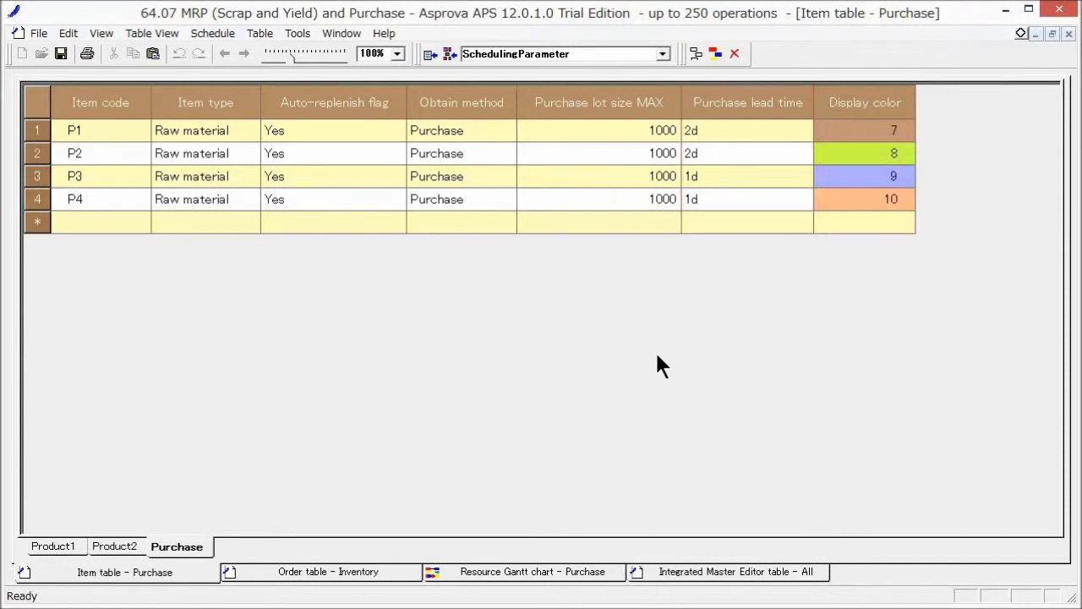
Step: Reschedule on the purchase Gantt chart to generate purchase orders P000040–P000043 for P1–P4
click(457, 572)
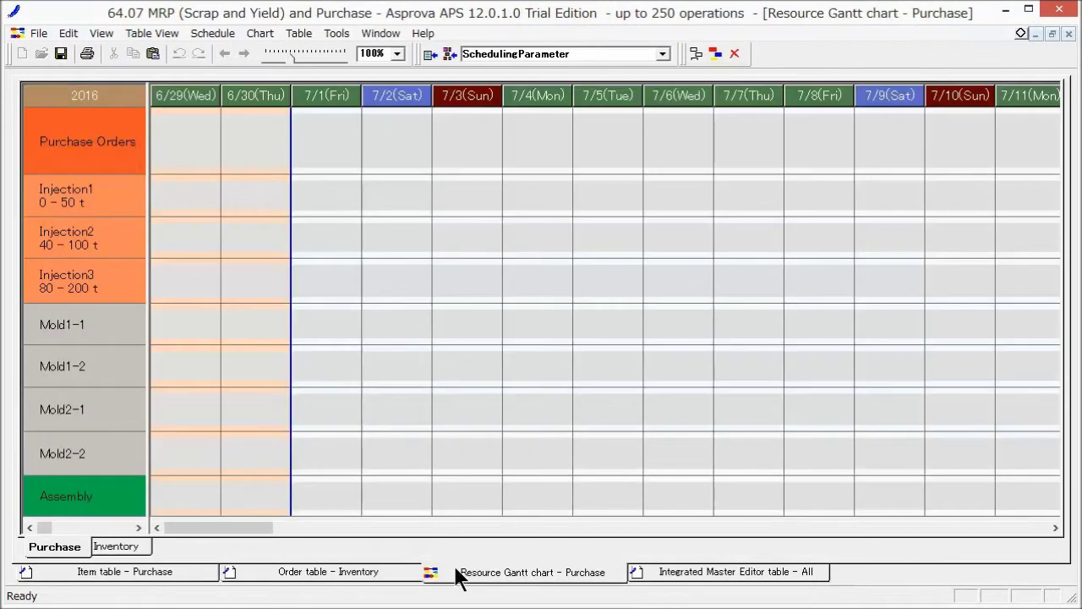
click(713, 55)
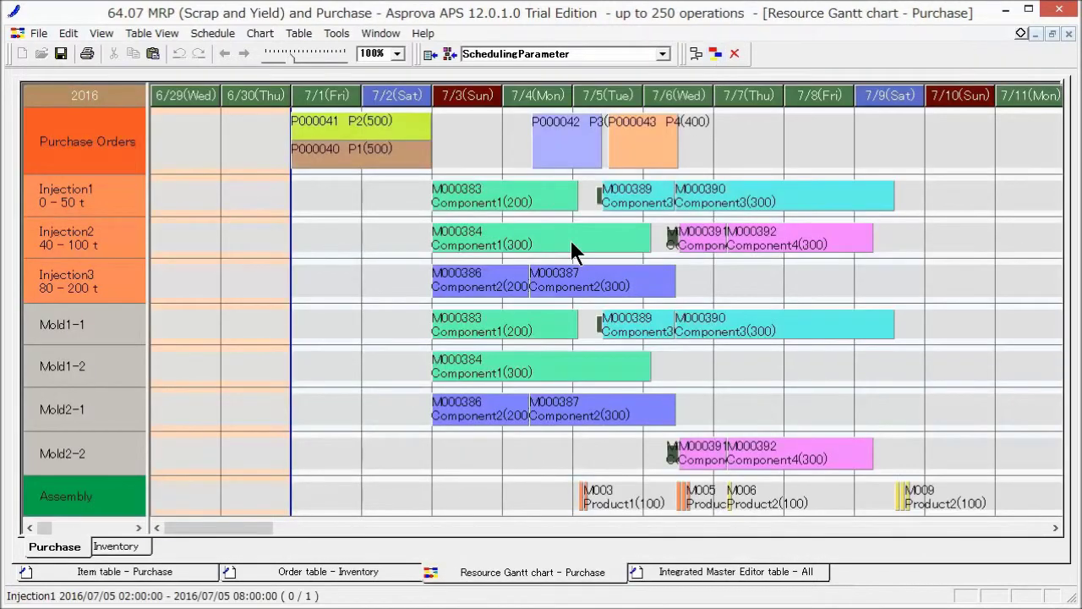
scroll(266, 511, right, 1)
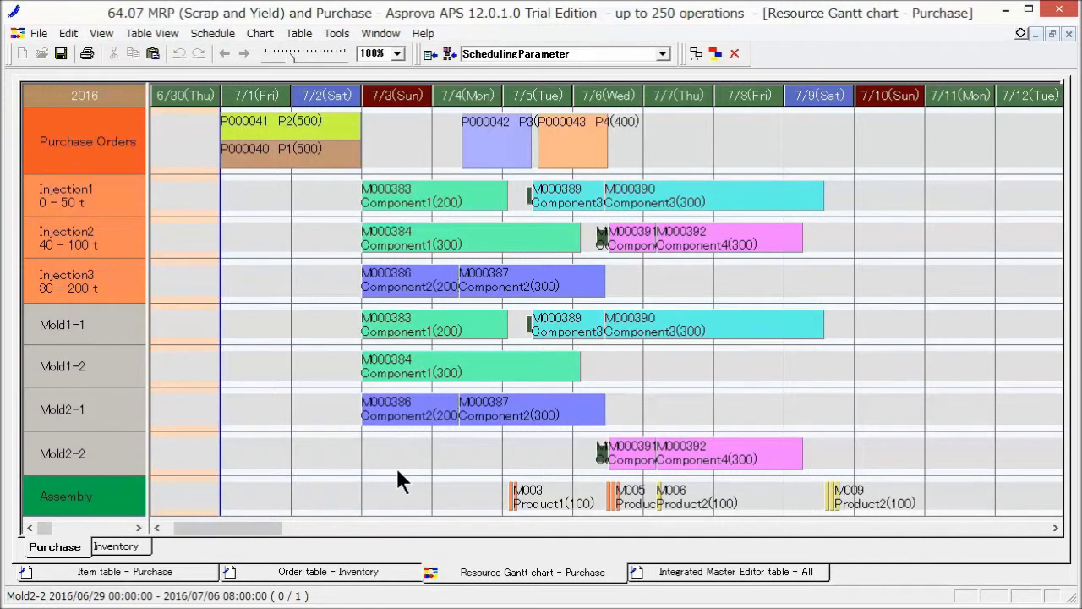
Step: In the master editor's Product rows, give Product1's Component1 yield rate 0.8 and scrap 4
click(649, 573)
click(65, 546)
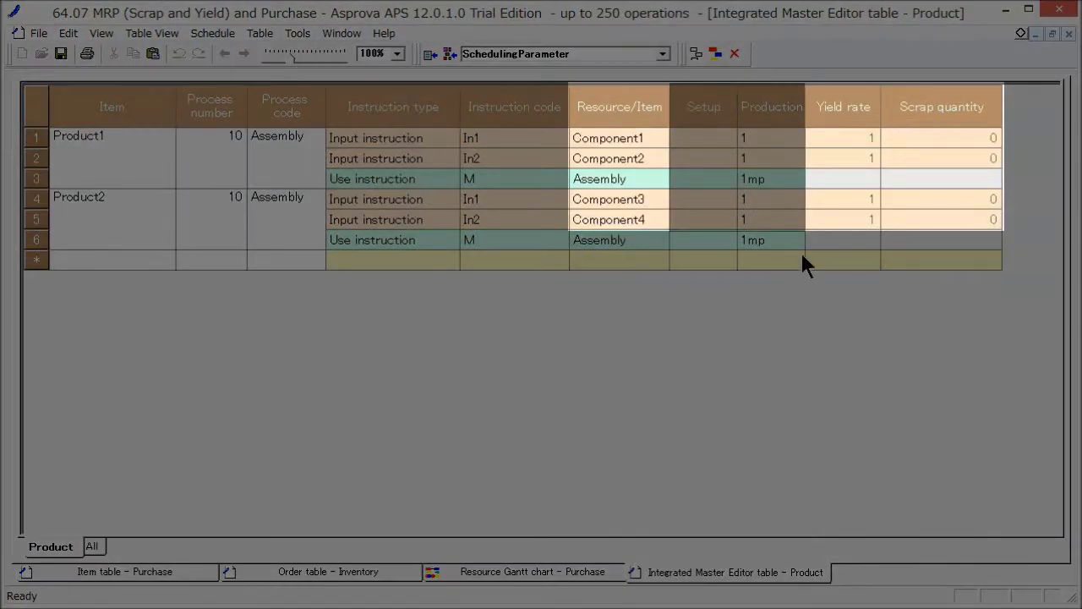
click(843, 139)
text(0.8)
key(Tab)
text(4)
key(Return)
Step: Copy the 0.8 yield and 4 scrap values into rows 2, 4 and 5
right_click(809, 140)
key(Escape)
click(816, 158)
right_click(820, 158)
click(832, 242)
drag(811, 198, 816, 218)
right_click(817, 218)
click(828, 302)
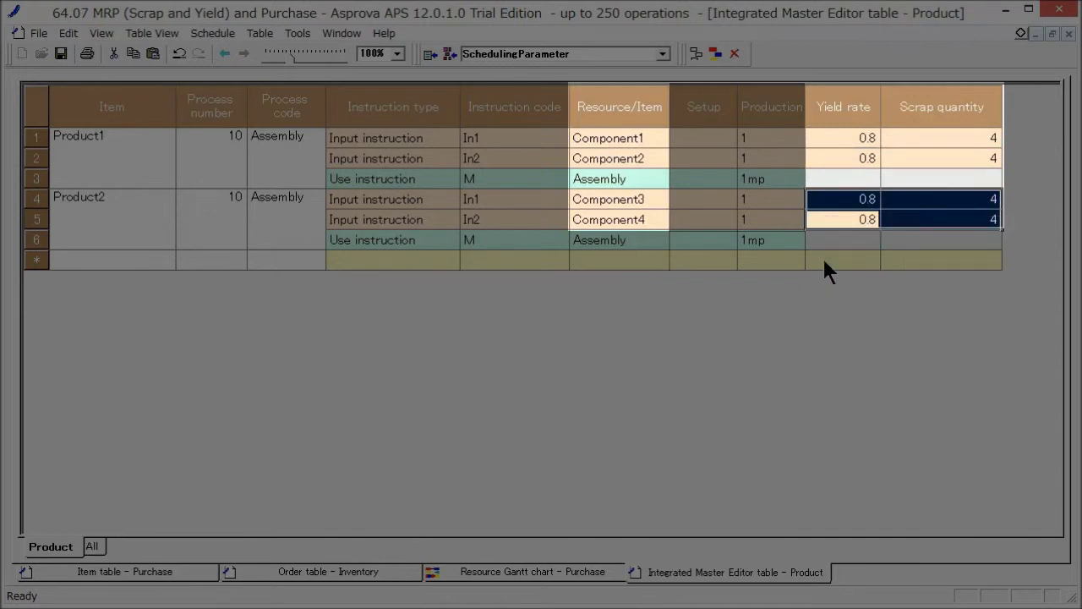
click(822, 258)
Step: Reschedule the purchase Gantt chart so orders become 650 for P1, P2 and 520 for P3, P4
click(532, 574)
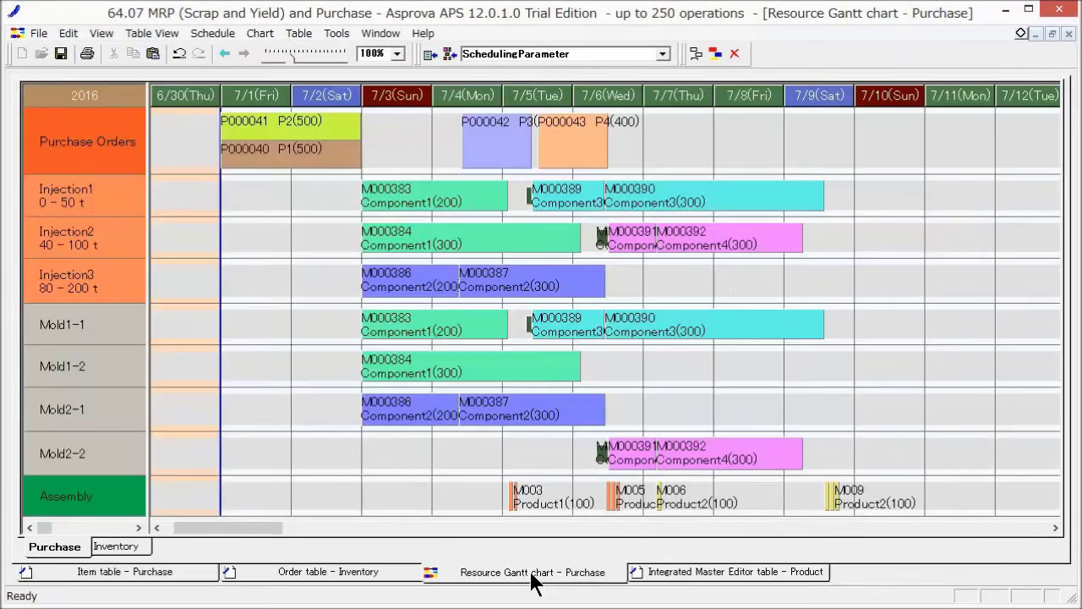
click(716, 54)
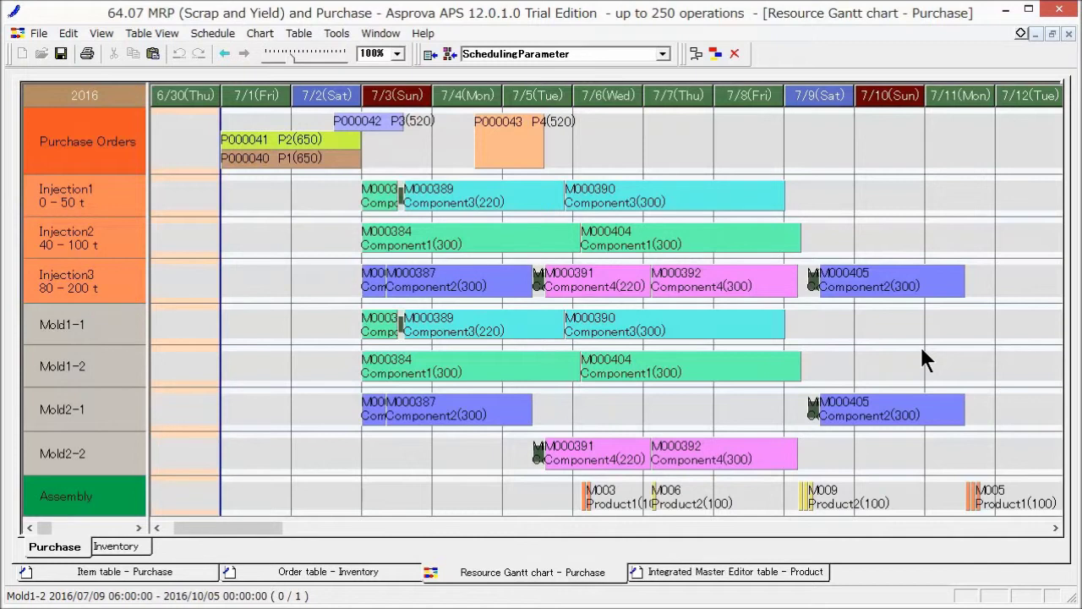
Step: Set the Disabled flag to No for inventory orders I001–I008, then return to the Gantt chart
click(394, 581)
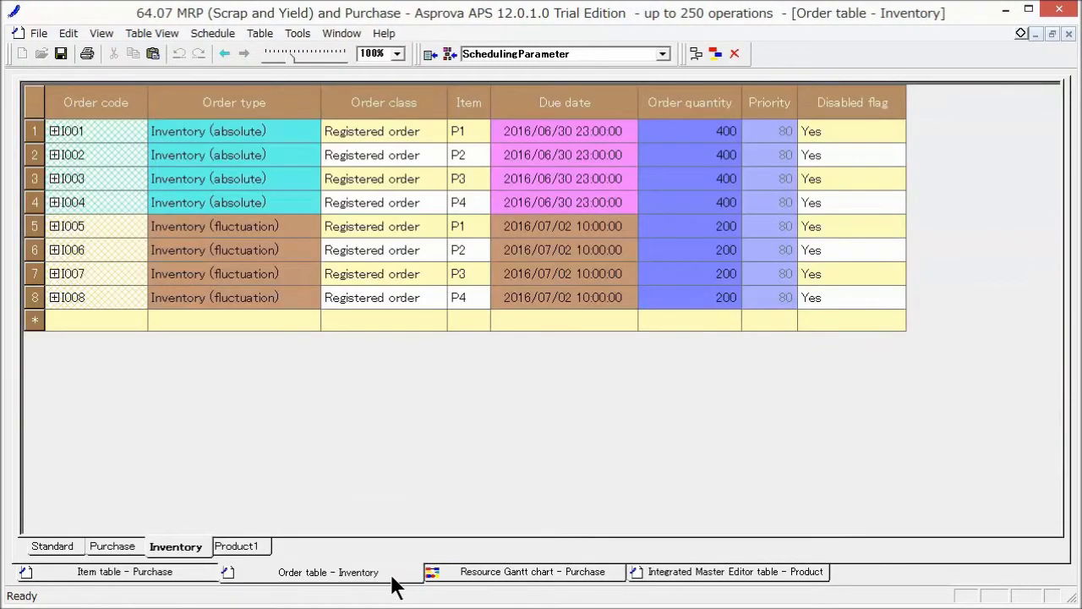
click(809, 132)
click(897, 131)
click(835, 149)
click(871, 134)
drag(905, 142, 903, 302)
click(848, 320)
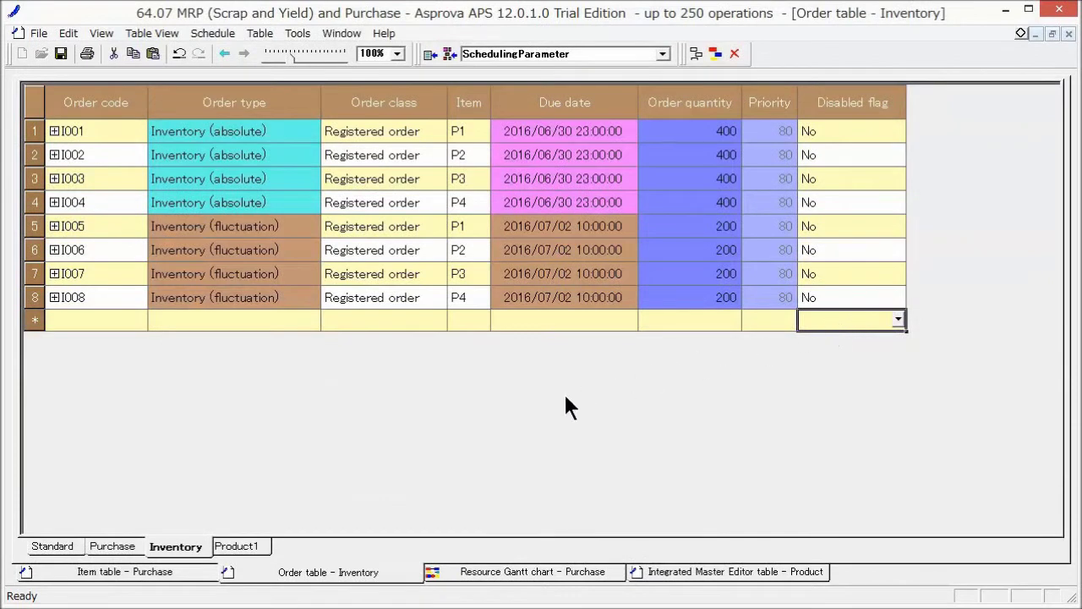
click(495, 574)
Step: Reschedule on the Inventory Gantt view, leaving only 50-unit purchase orders for P1 and P2
click(142, 547)
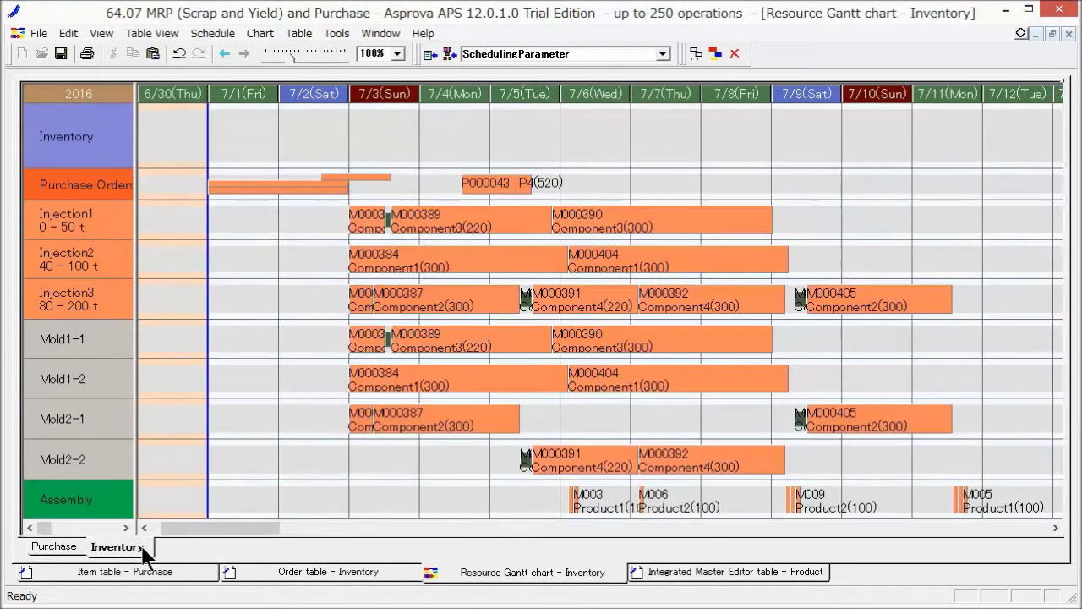
click(698, 56)
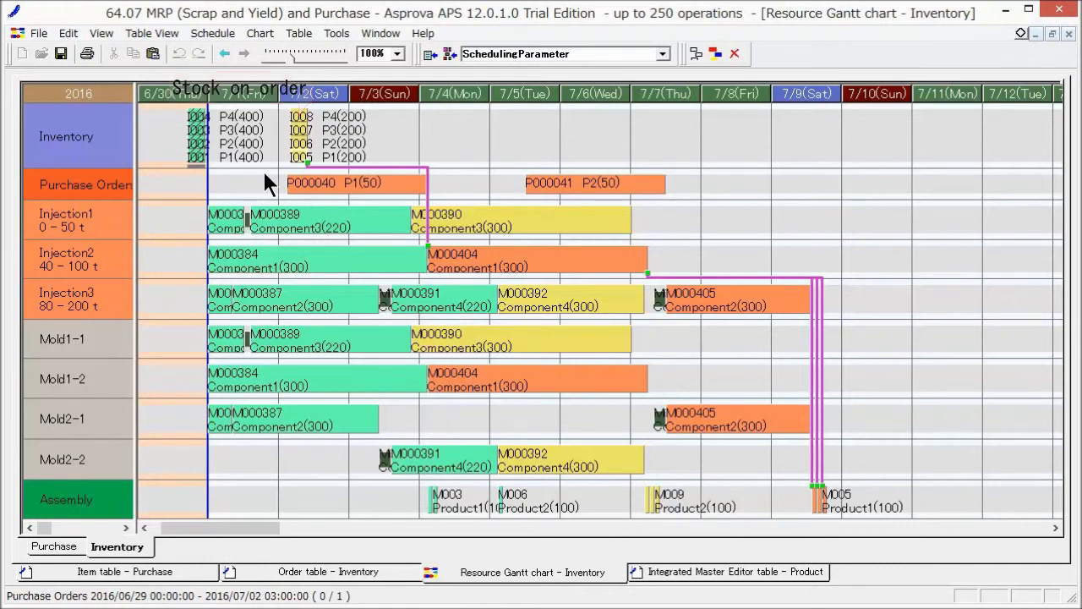
click(313, 181)
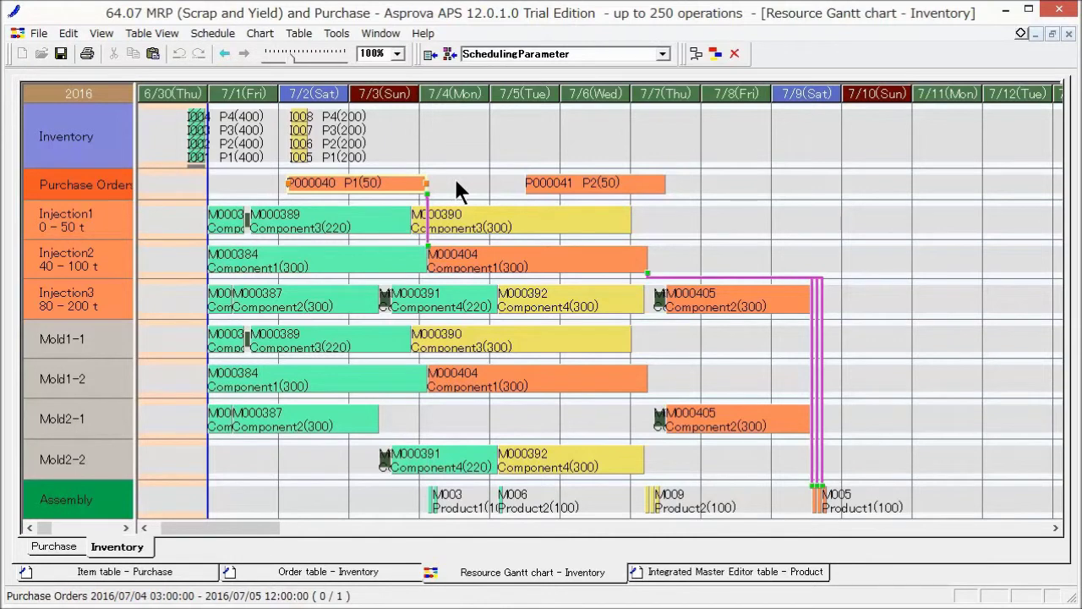
click(372, 214)
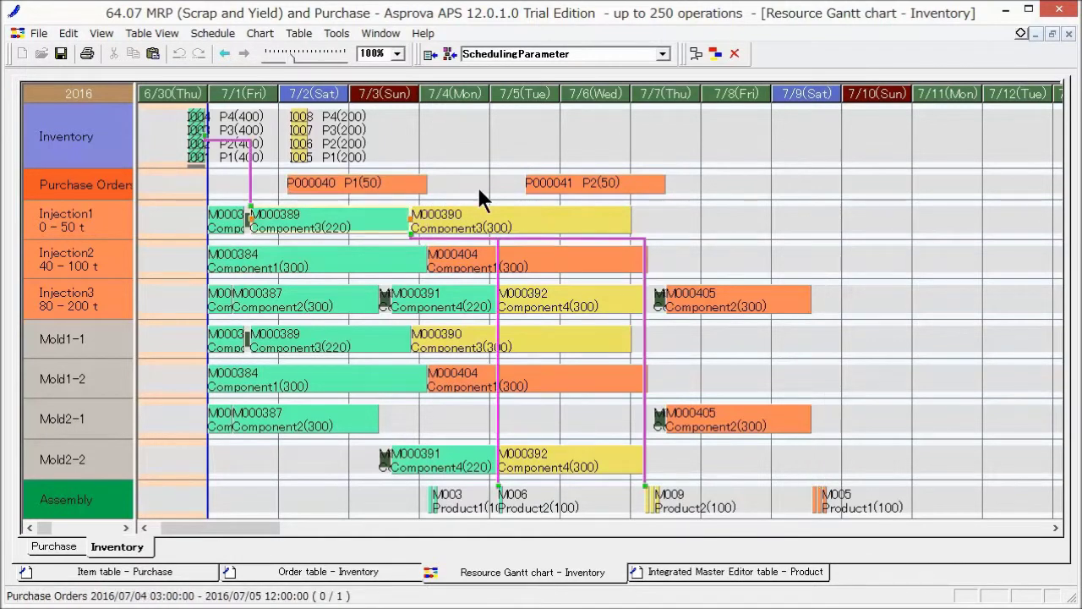
click(583, 219)
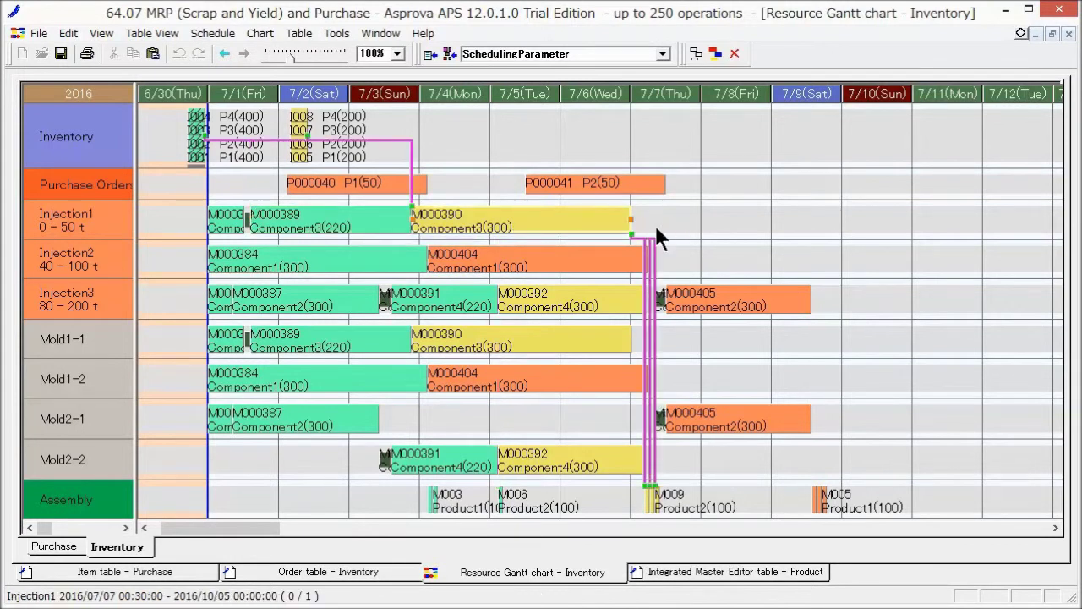
click(616, 254)
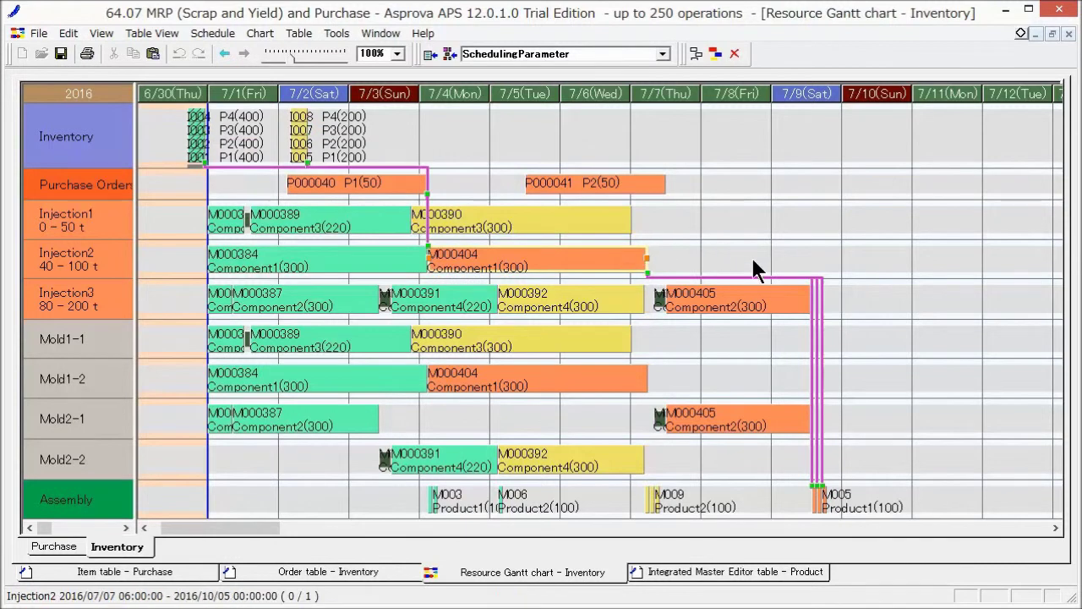